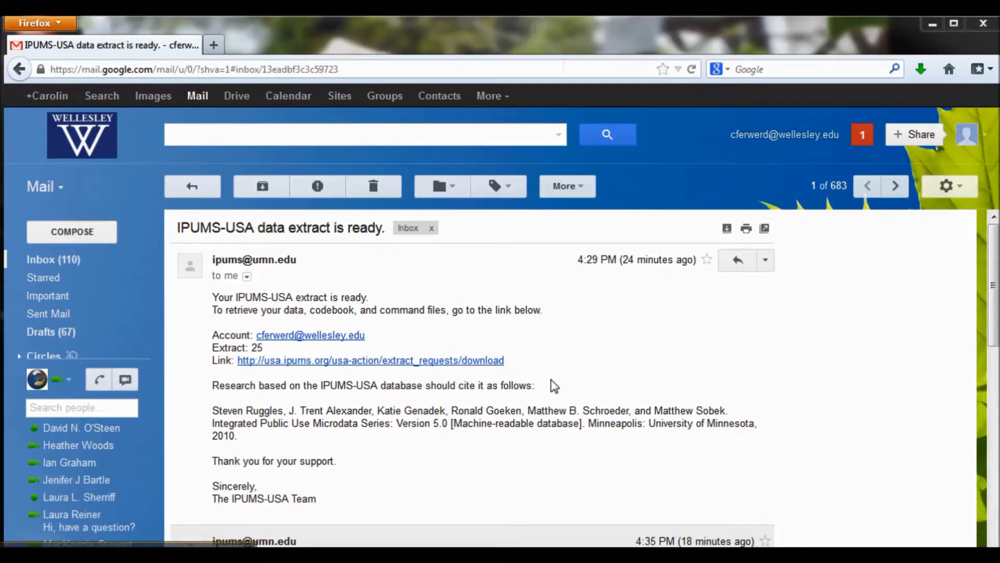
- Follow the usa.ipums.org link in the 'IPUMS-USA data extract is ready' email
{"action": "left_click", "coordinate": [379, 367]}
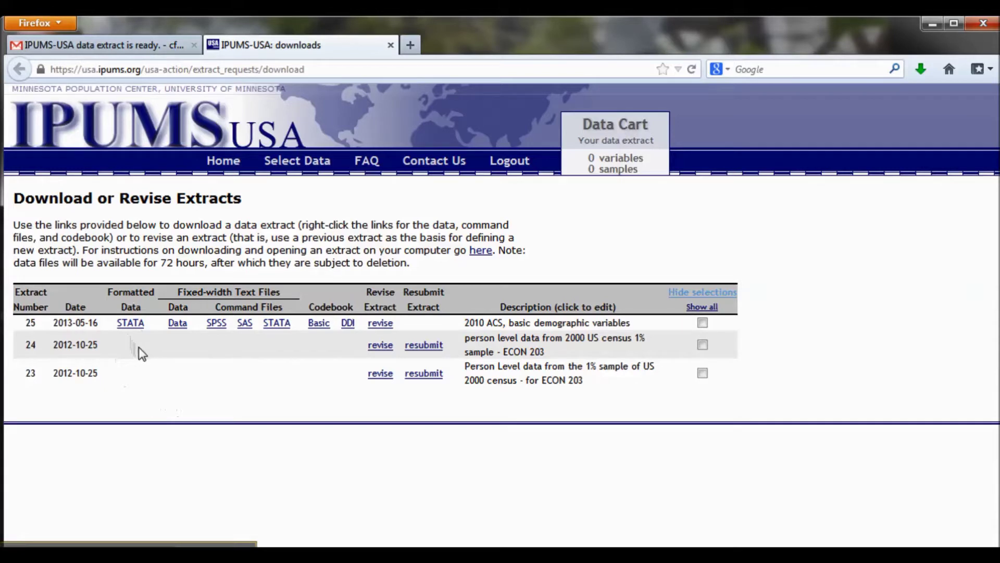
- View extract 25's revision summary, then return to the list of downloadable extracts
{"action": "left_click", "coordinate": [371, 325]}
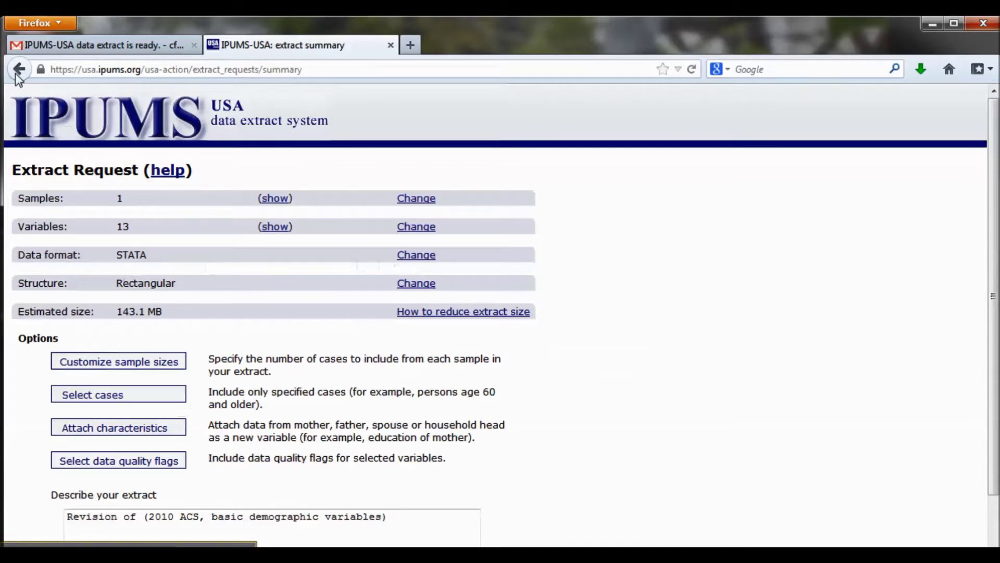
{"action": "left_click", "coordinate": [20, 70]}
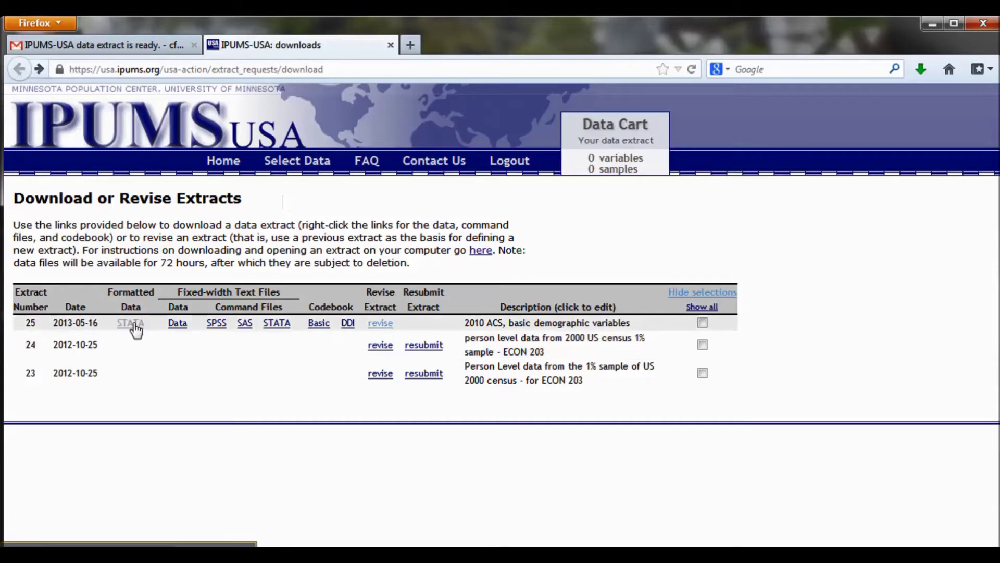
- Save extract 25's STATA file usa_00025.dta.gz and show the browser's recent downloads list
{"action": "left_click", "coordinate": [135, 328]}
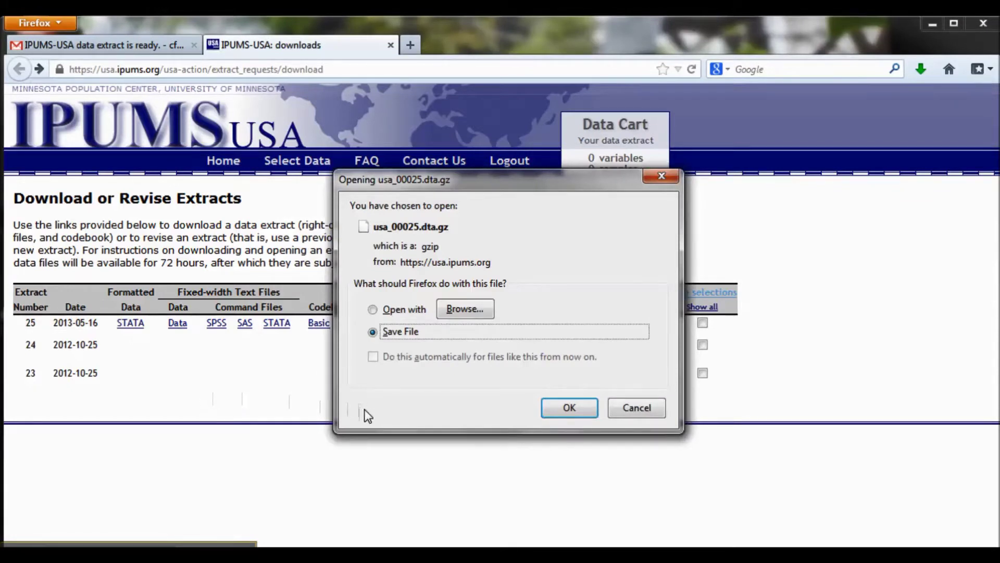
{"action": "left_click", "coordinate": [555, 412]}
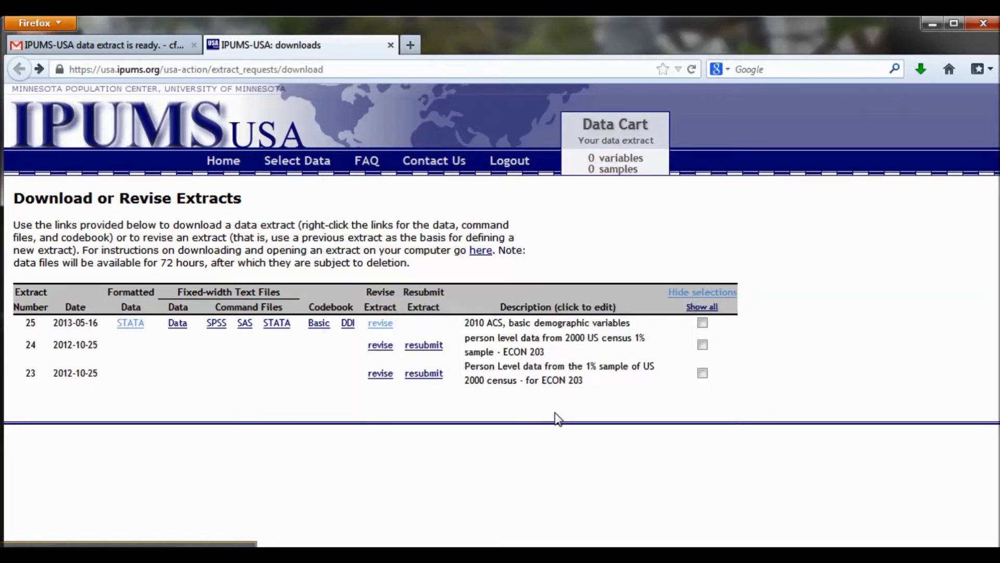
{"action": "left_click", "coordinate": [921, 68]}
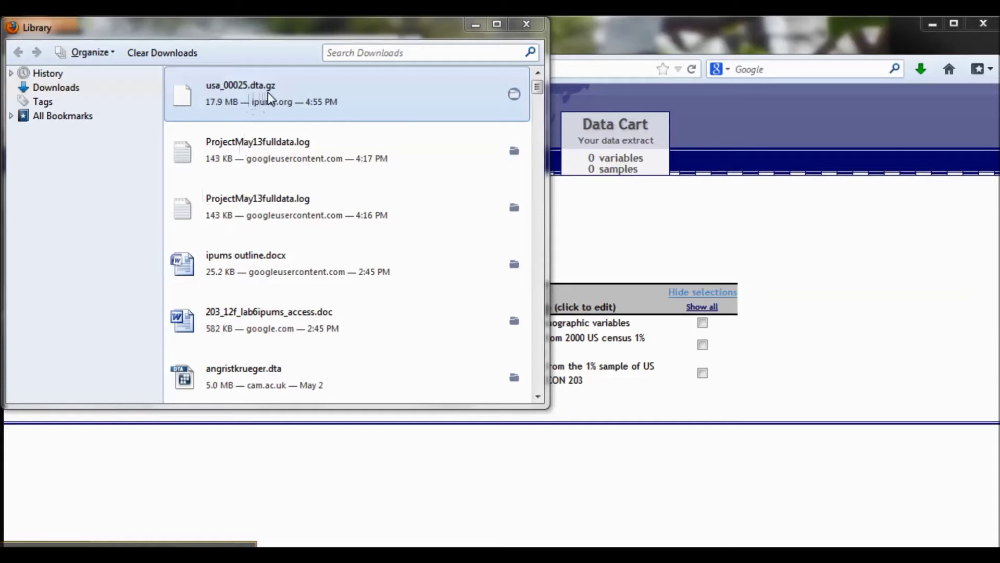
- Show usa_00025.dta.gz in the Downloads folder, fit that window onscreen, then return to Firefox
{"action": "left_click", "coordinate": [515, 95]}
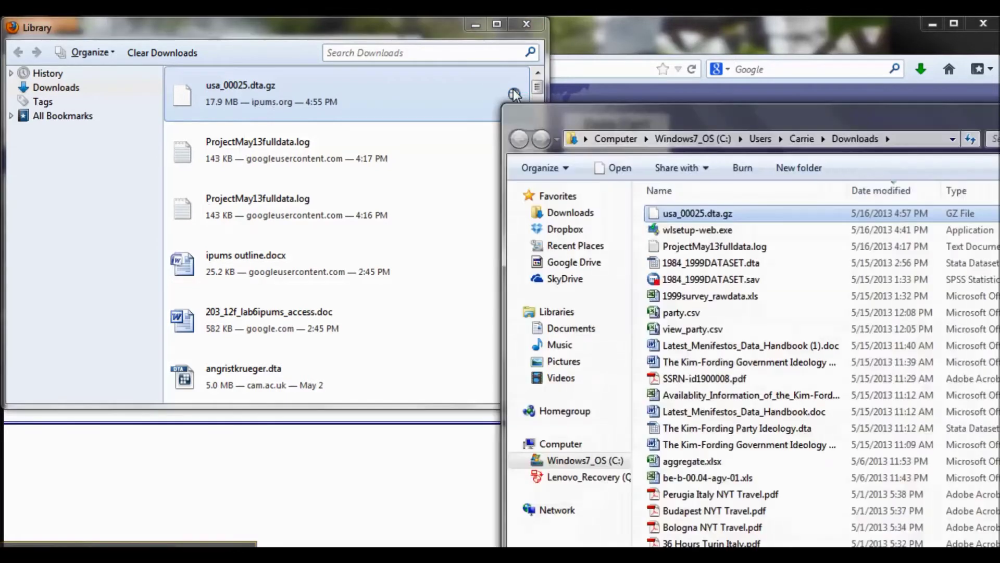
{"action": "left_click_drag", "start_coordinate": [703, 120], "coordinate": [373, 86]}
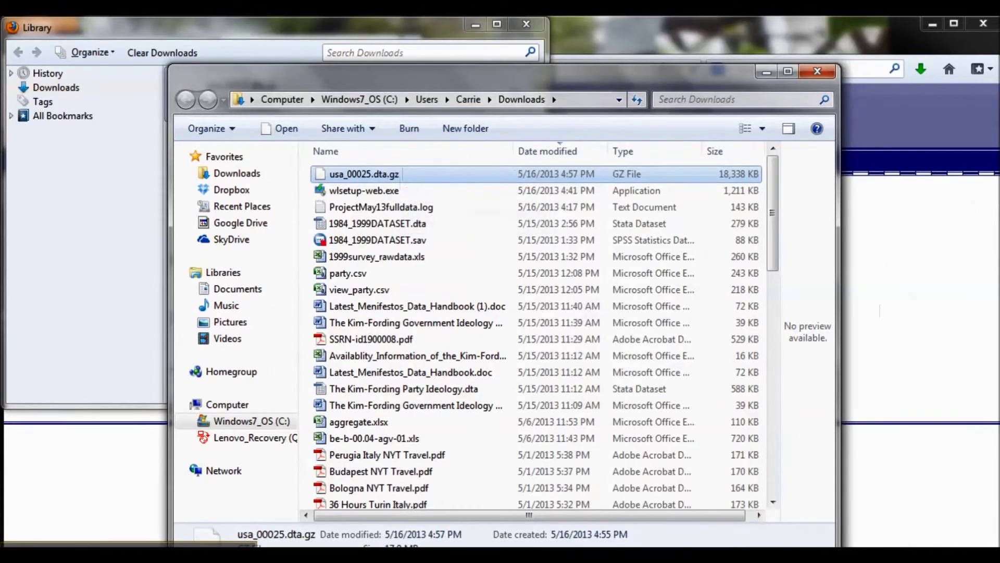
{"action": "left_click_drag", "start_coordinate": [838, 544], "coordinate": [845, 466]}
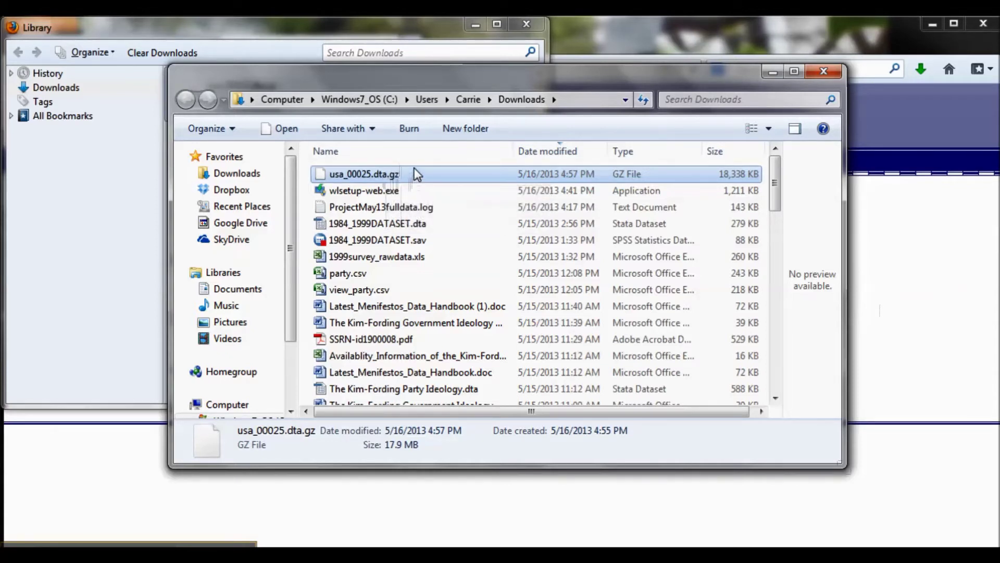
{"action": "left_click", "coordinate": [923, 387]}
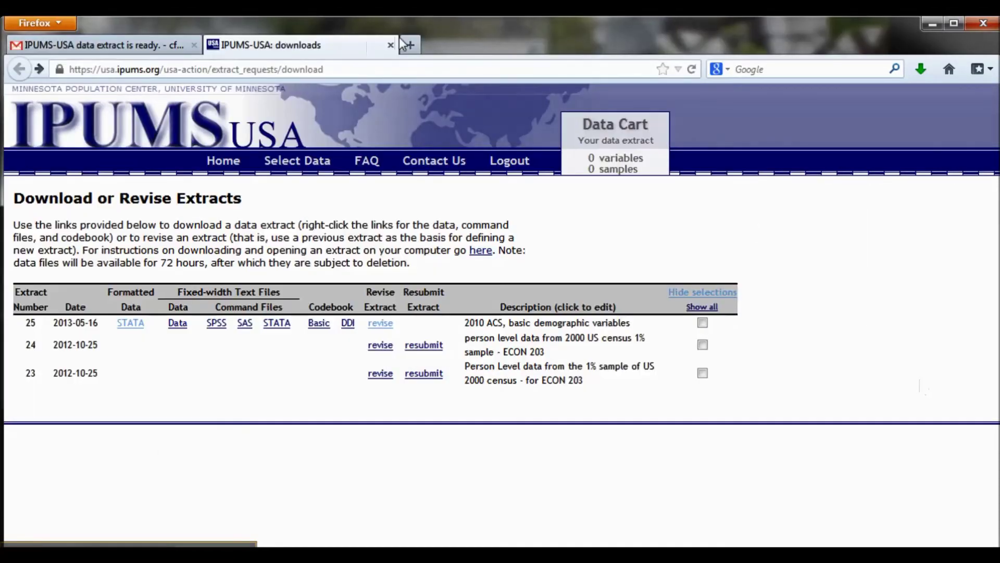
- Load 7zip.org in a new Firefox tab
{"action": "left_click", "coordinate": [410, 45]}
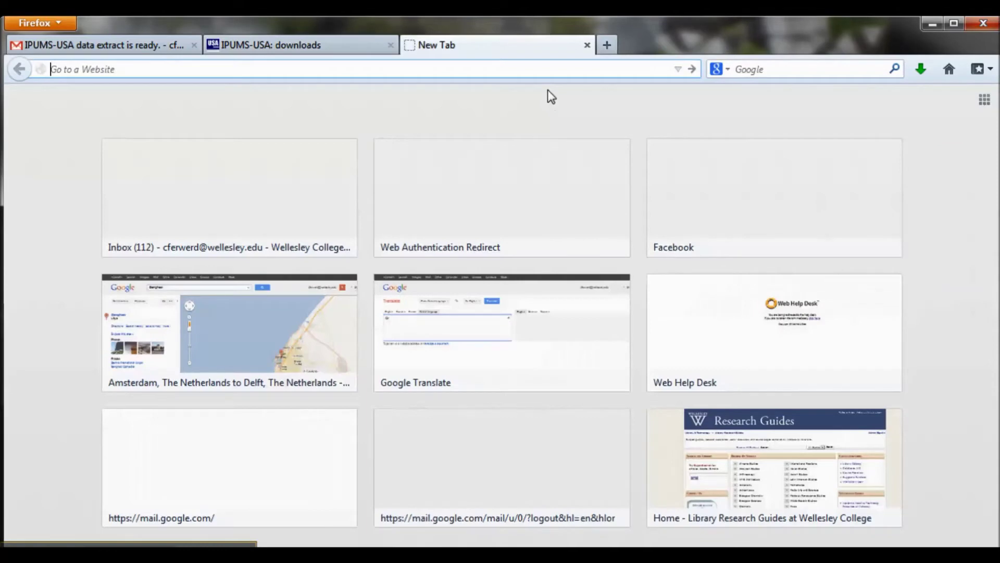
{"action": "type", "text": "7zip.org"}
{"action": "key", "text": "Return"}
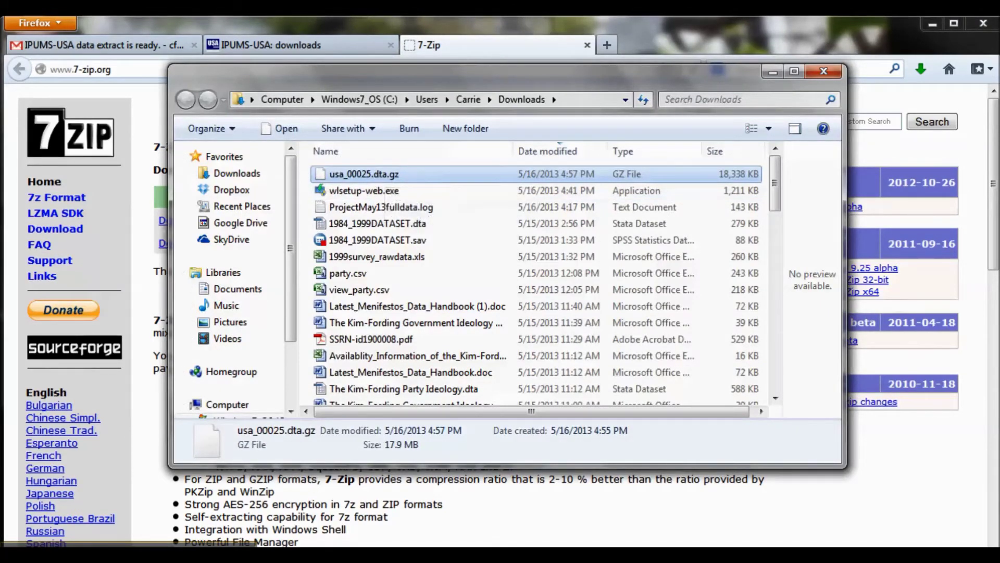
- Launch 7-Zip File Manager from the Start menu's 7-Zip program group
{"action": "key", "text": "super"}
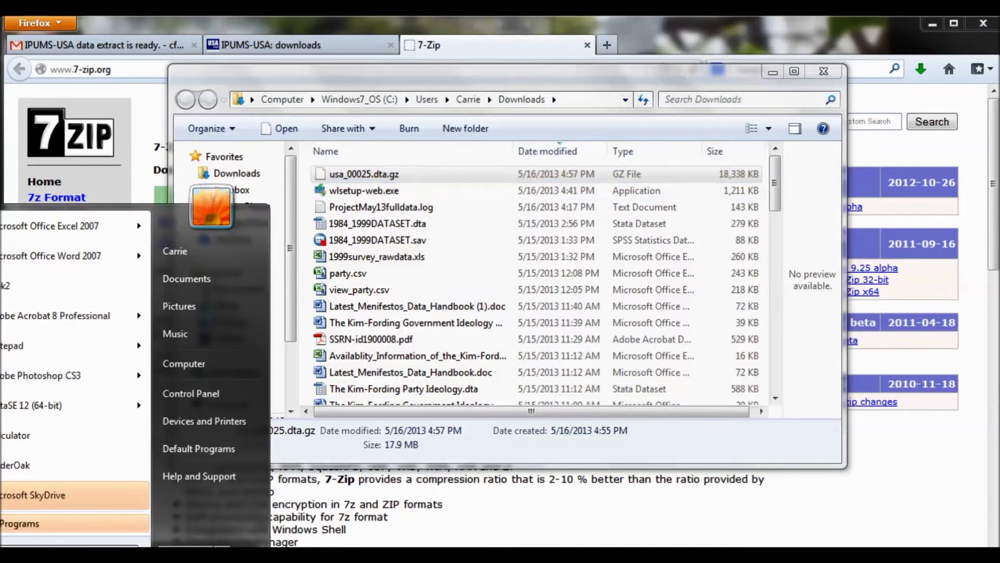
{"action": "left_click", "coordinate": [8, 520]}
{"action": "left_click_drag", "start_coordinate": [149, 267], "coordinate": [155, 347]}
{"action": "left_click", "coordinate": [40, 348]}
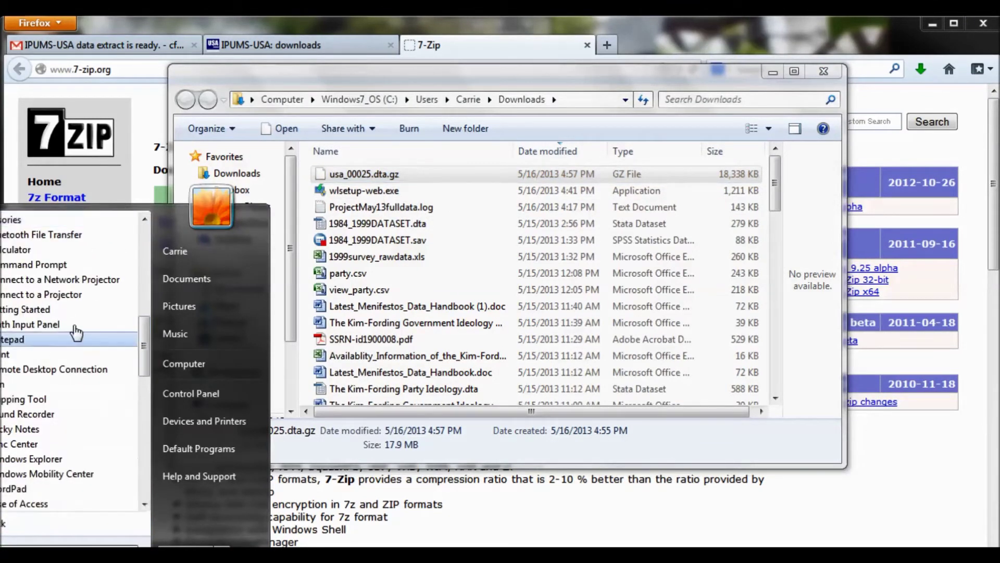
{"action": "left_click", "coordinate": [16, 220]}
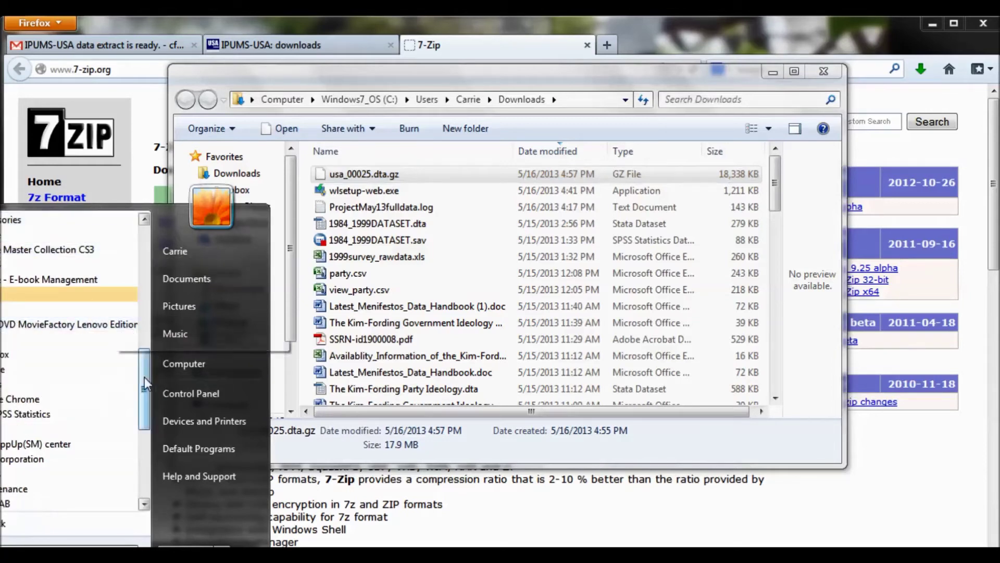
{"action": "left_click_drag", "start_coordinate": [149, 397], "coordinate": [153, 376]}
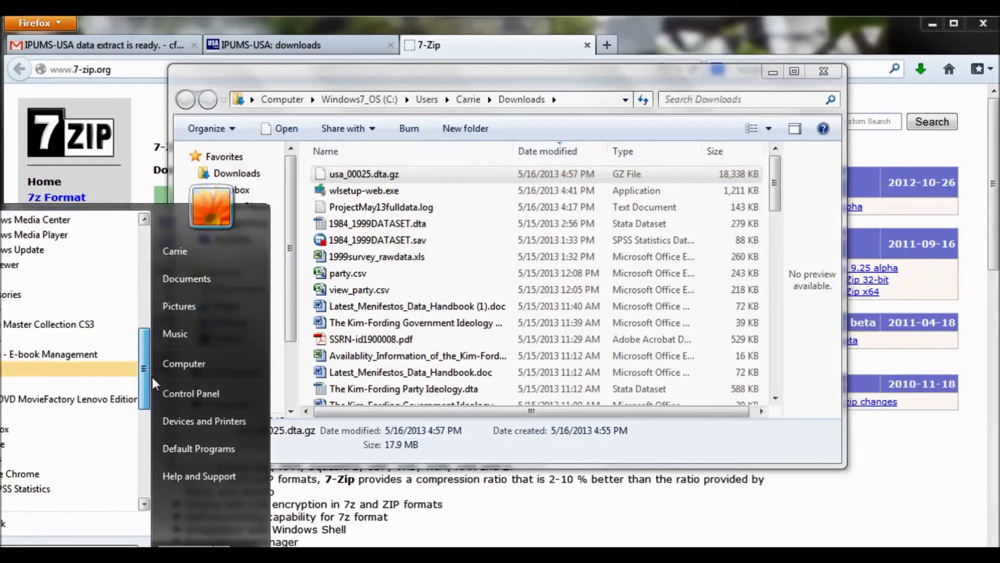
{"action": "left_click", "coordinate": [28, 286]}
{"action": "left_click", "coordinate": [31, 295]}
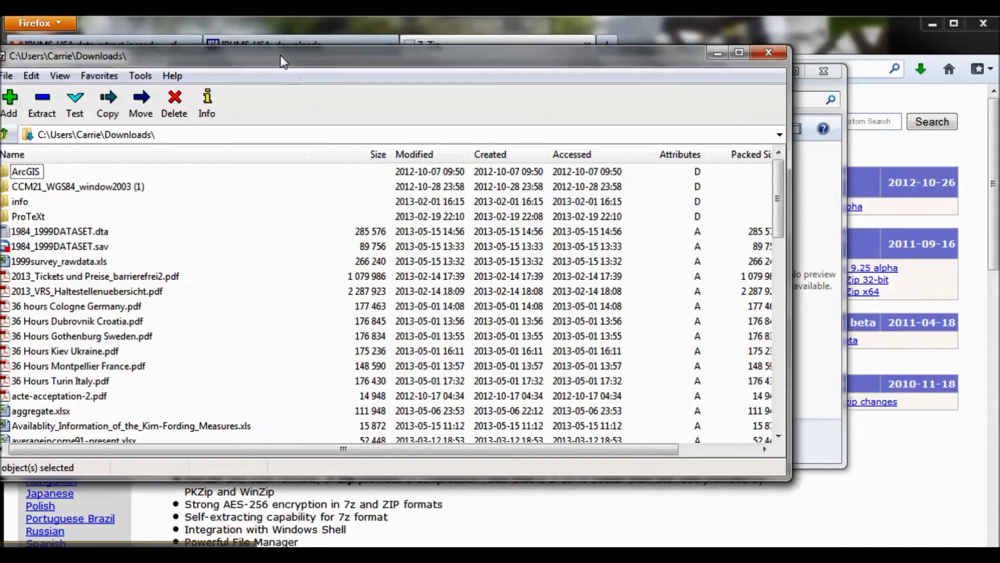
- Reposition the 7-Zip window and open the usa_00025.dta.gz archive in Downloads
{"action": "left_click_drag", "start_coordinate": [280, 55], "coordinate": [456, 140]}
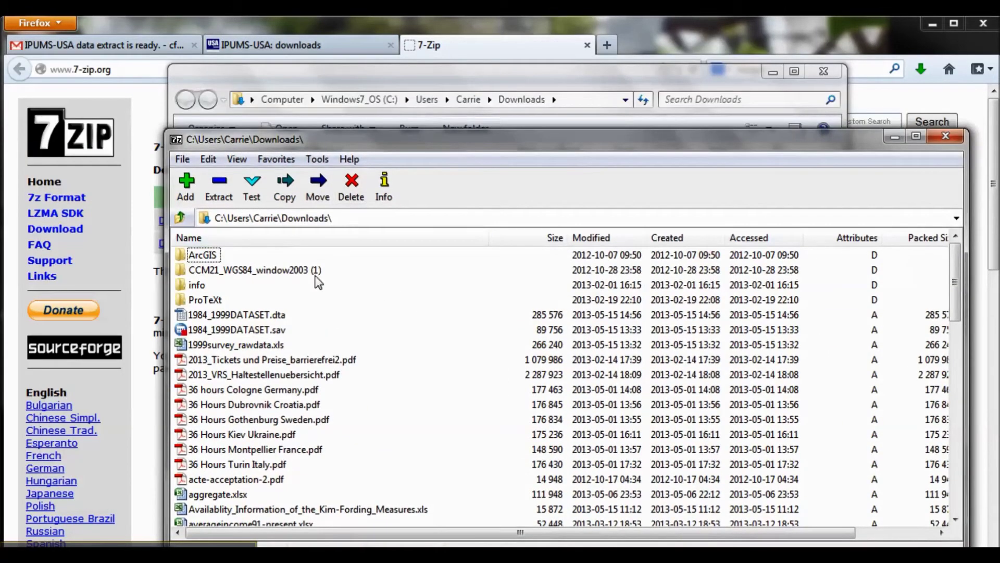
{"action": "left_click_drag", "start_coordinate": [956, 309], "coordinate": [963, 495]}
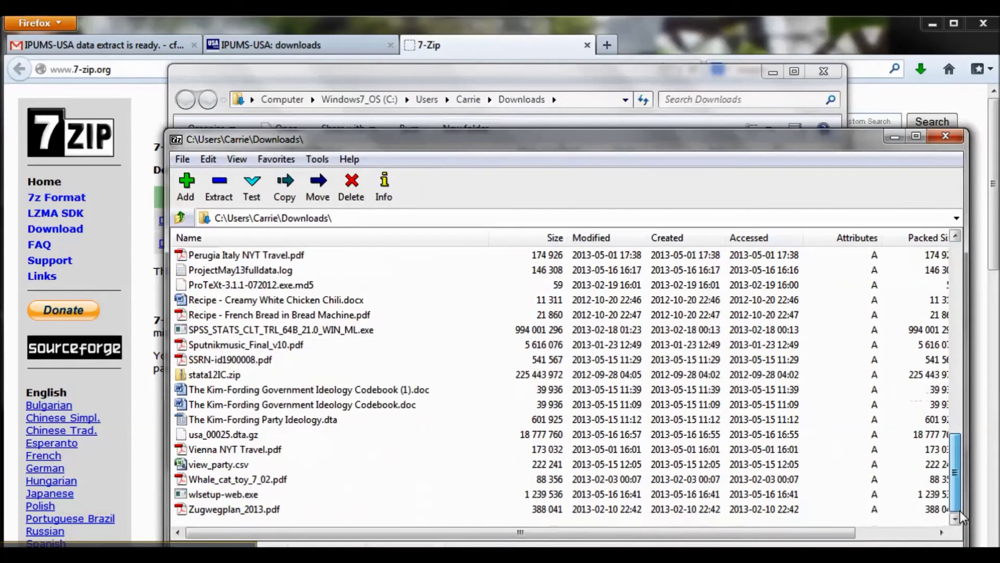
{"action": "left_click_drag", "start_coordinate": [421, 138], "coordinate": [416, 108]}
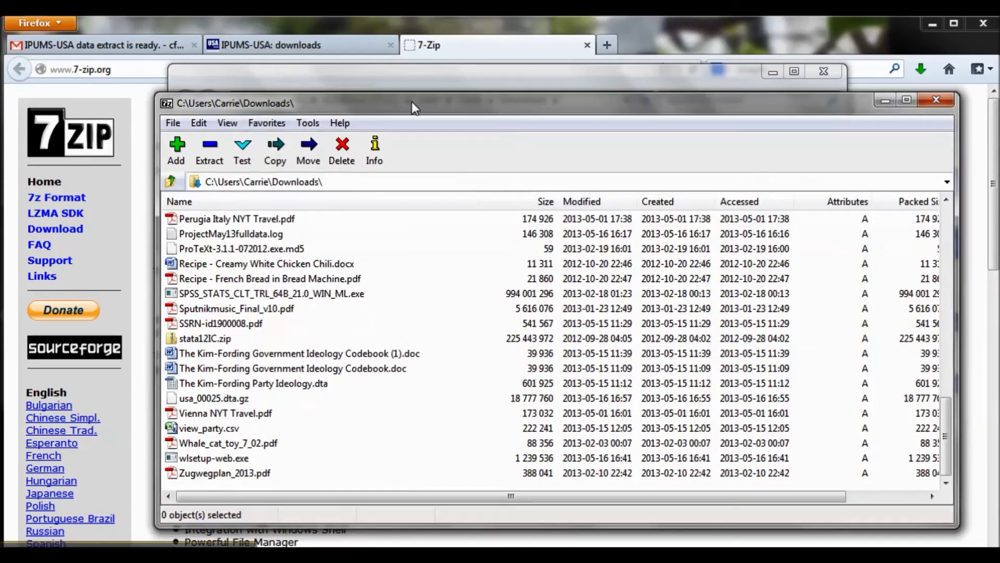
{"action": "left_click", "coordinate": [233, 400]}
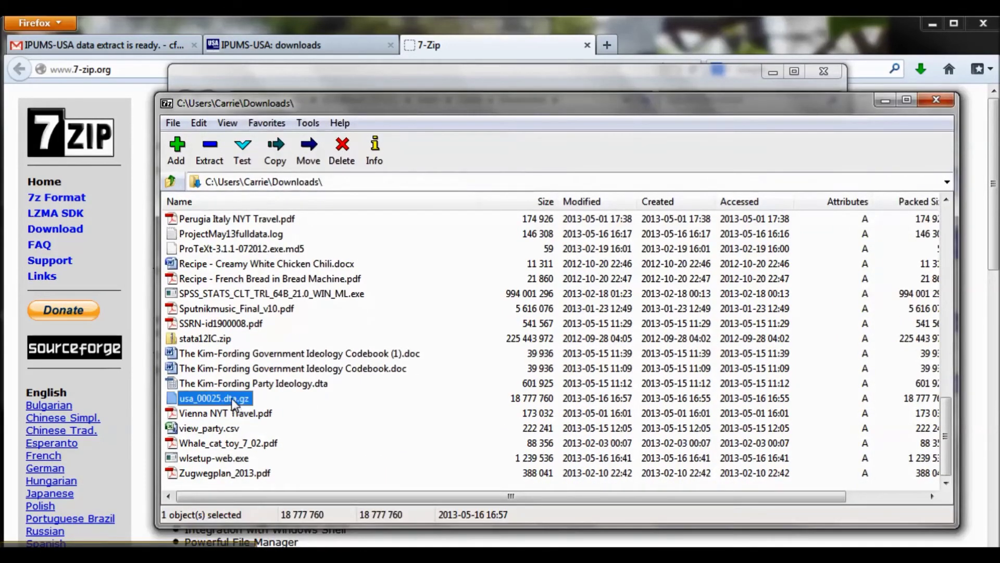
{"action": "double_click", "coordinate": [231, 398]}
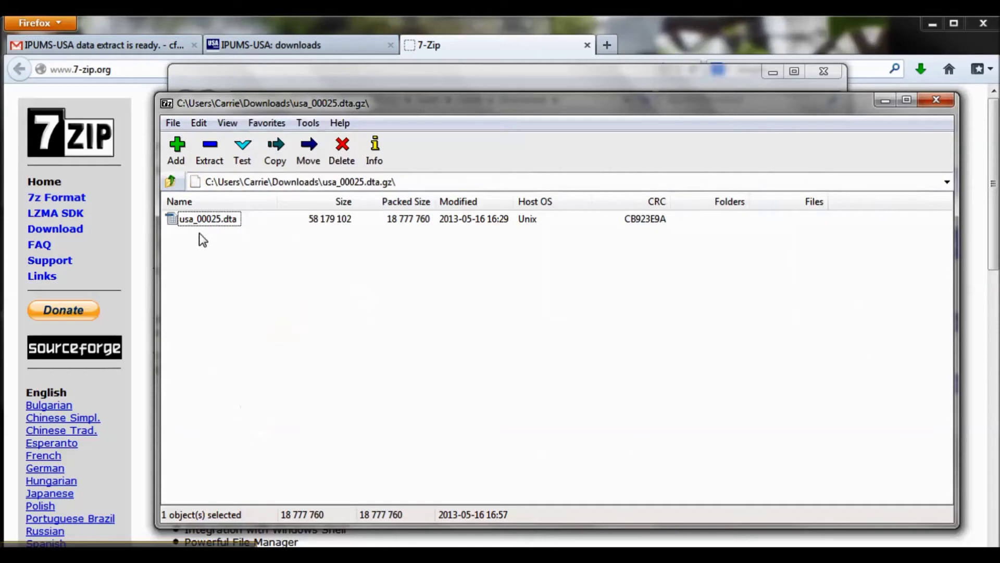
- Extract the usa_00025.dta dataset from the archive to C:\Users\...\Downloads\
{"action": "left_click", "coordinate": [205, 219]}
{"action": "left_click", "coordinate": [209, 152]}
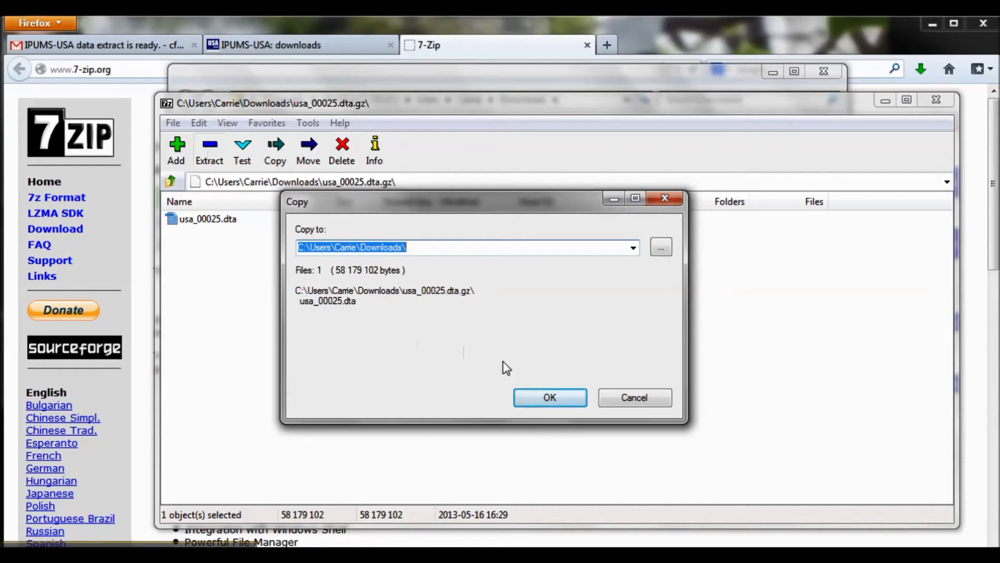
{"action": "left_click", "coordinate": [530, 399]}
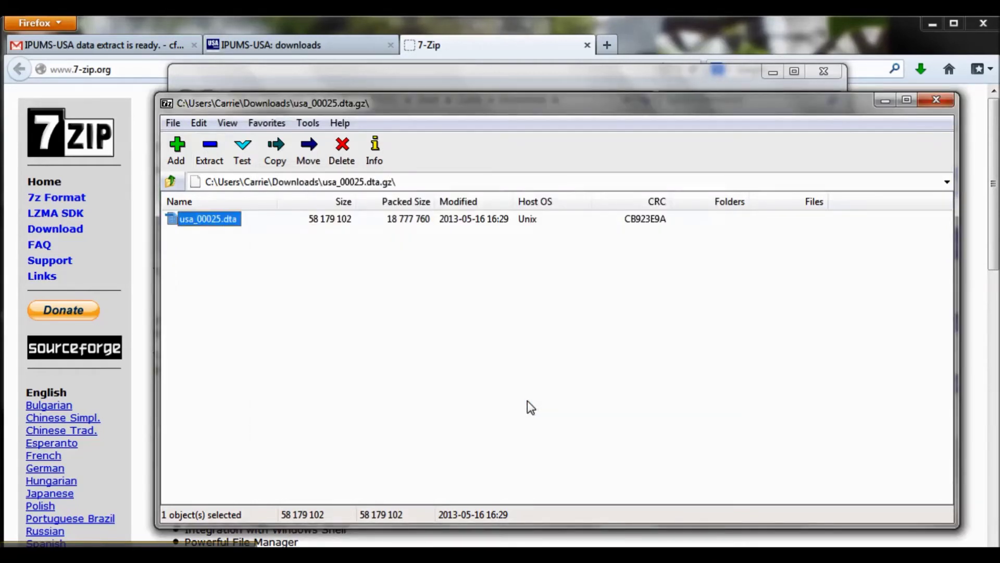
- Close 7-Zip and open the extracted 55.4 MB usa_00025.dta in Stata
{"action": "left_click", "coordinate": [936, 104]}
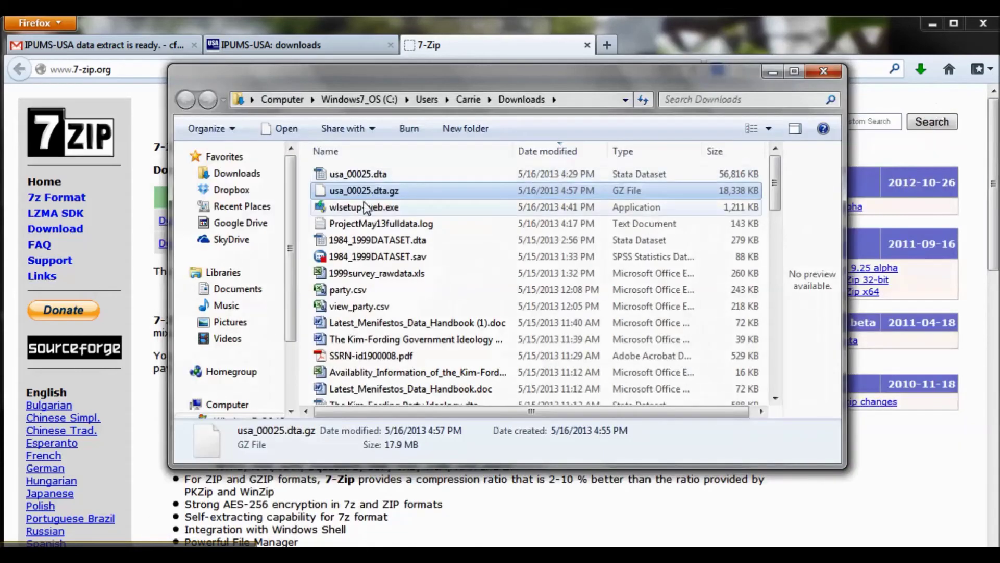
{"action": "left_click", "coordinate": [367, 173]}
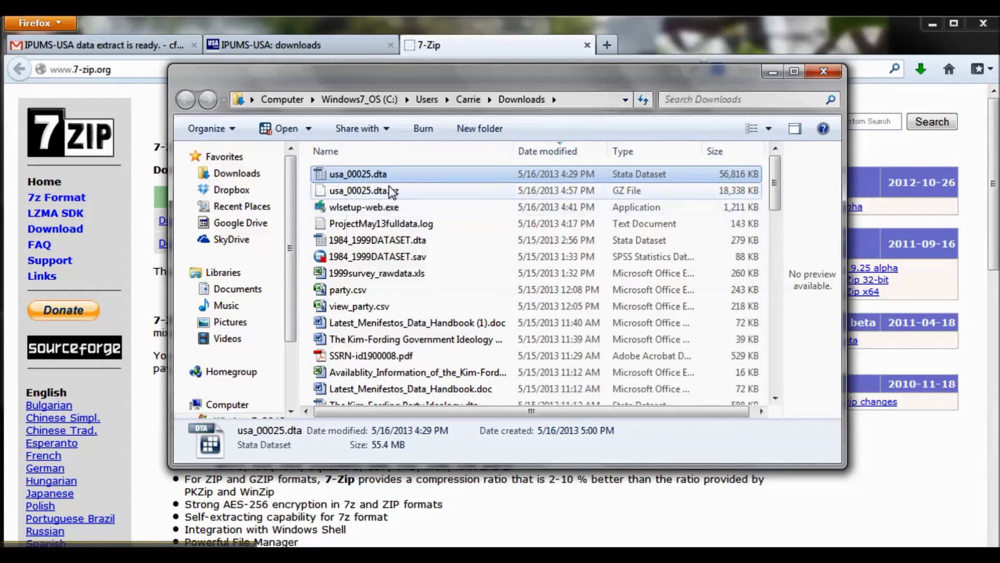
{"action": "double_click", "coordinate": [358, 173]}
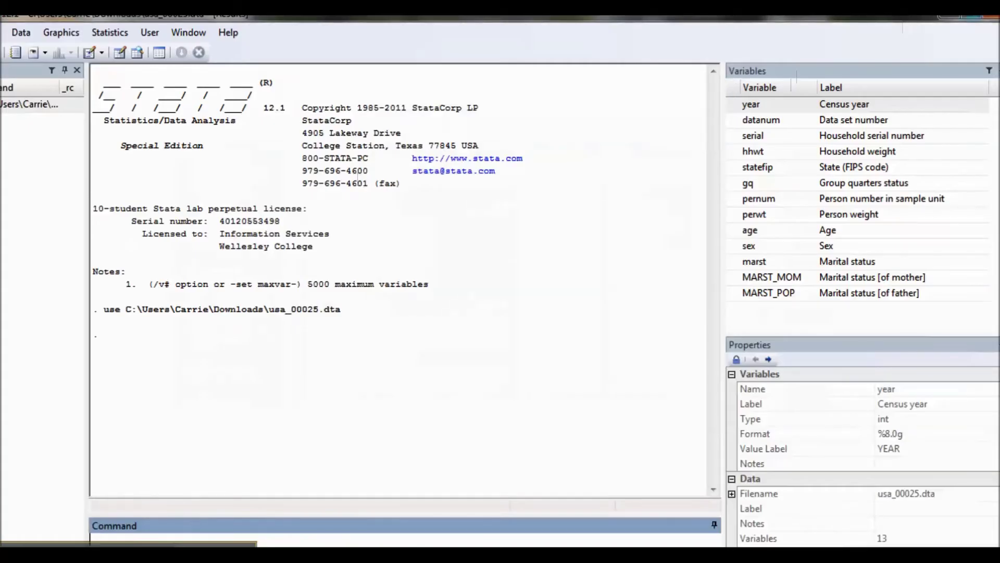
- Restore and widen the Stata window, then run count to get 3,061,692 observations
{"action": "left_click", "coordinate": [973, 17]}
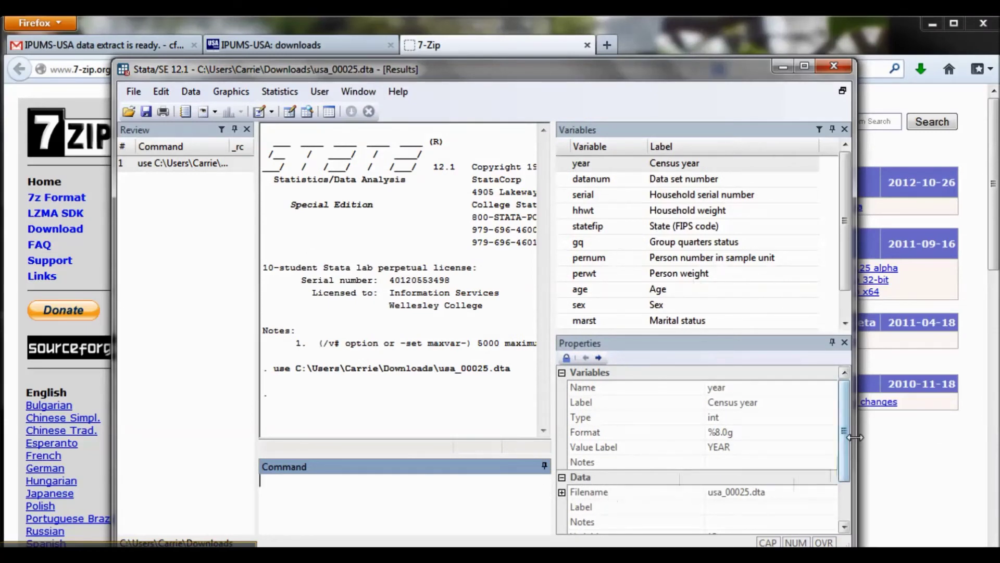
{"action": "left_click_drag", "start_coordinate": [856, 453], "coordinate": [931, 453]}
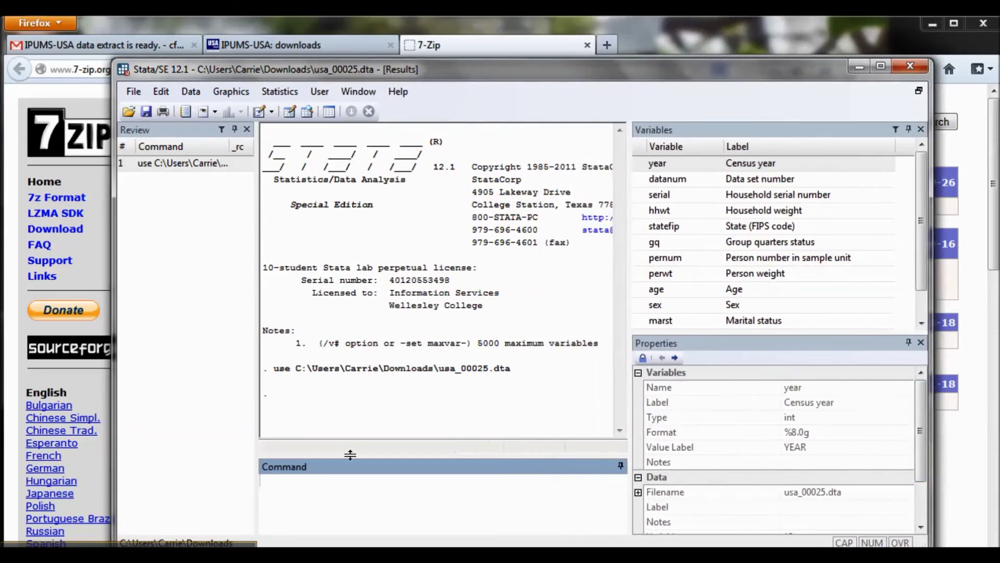
{"action": "type", "text": "count"}
{"action": "key", "text": "Return"}
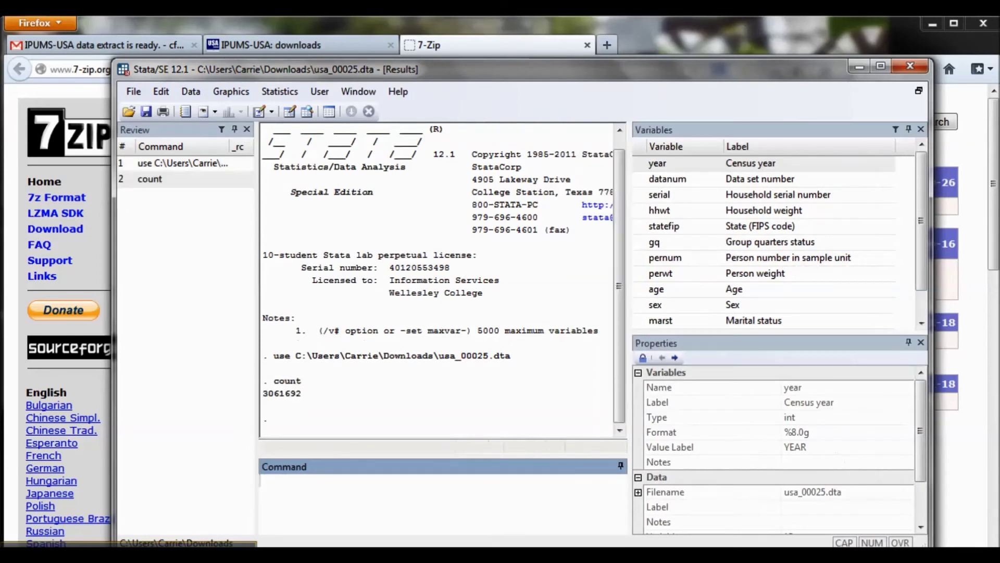
- Run summarize on all variables, page through the full output, then hide Stata
{"action": "type", "text": "summarize"}
{"action": "key", "text": "Return"}
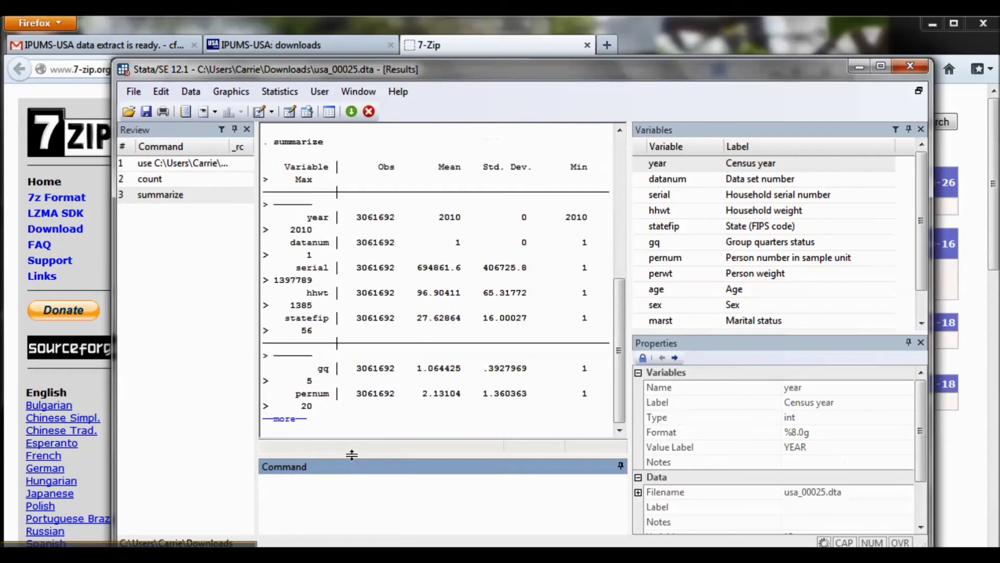
{"action": "key", "text": "space"}
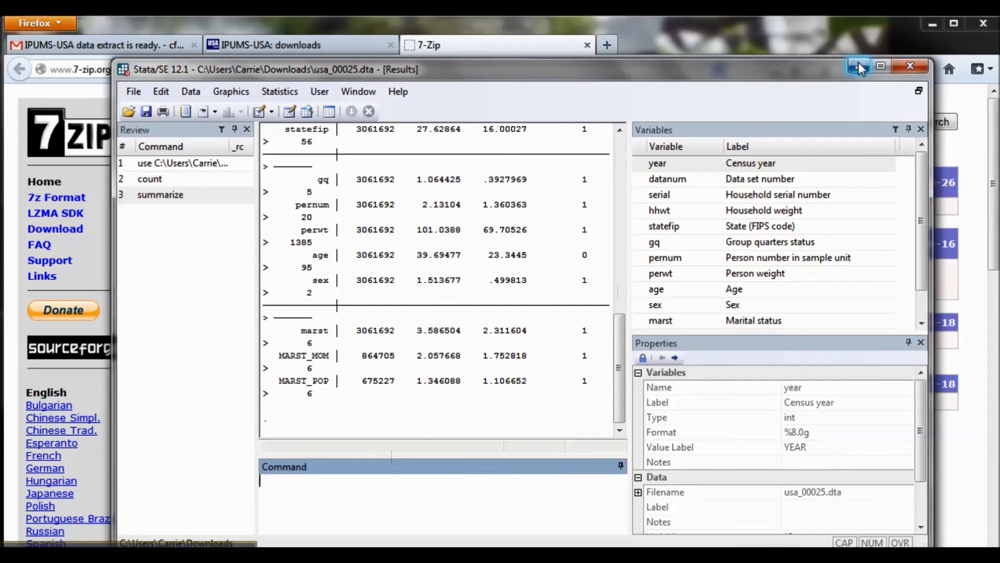
{"action": "left_click", "coordinate": [860, 68]}
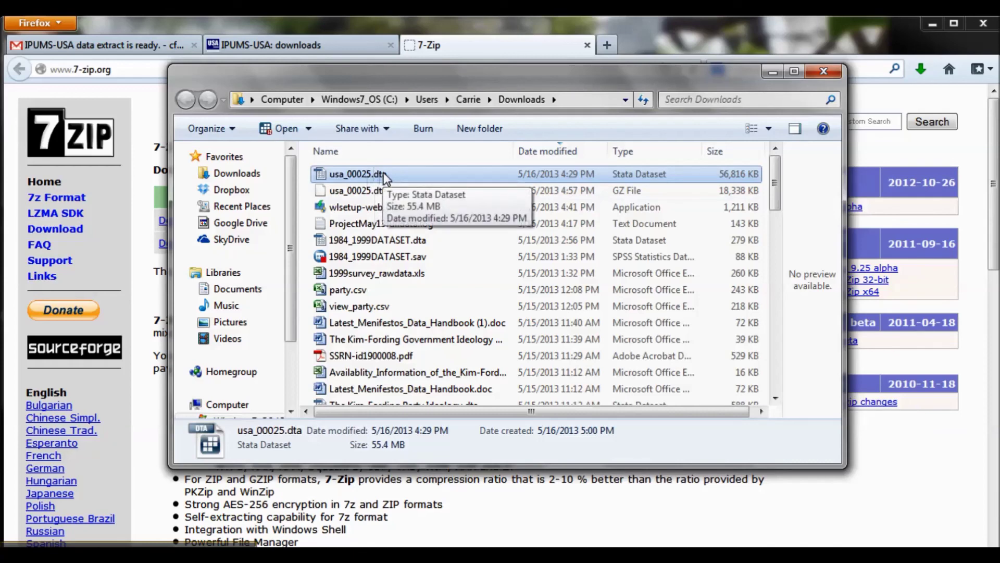
- Switch to the IPUMS-USA downloads tab listing extracts 25, 24 and 23
{"action": "left_click", "coordinate": [316, 44]}
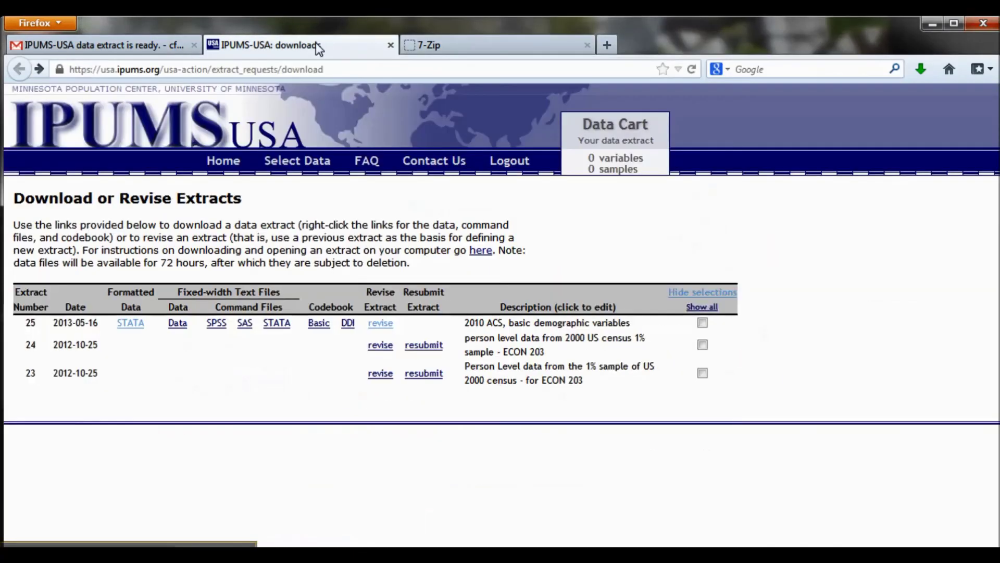